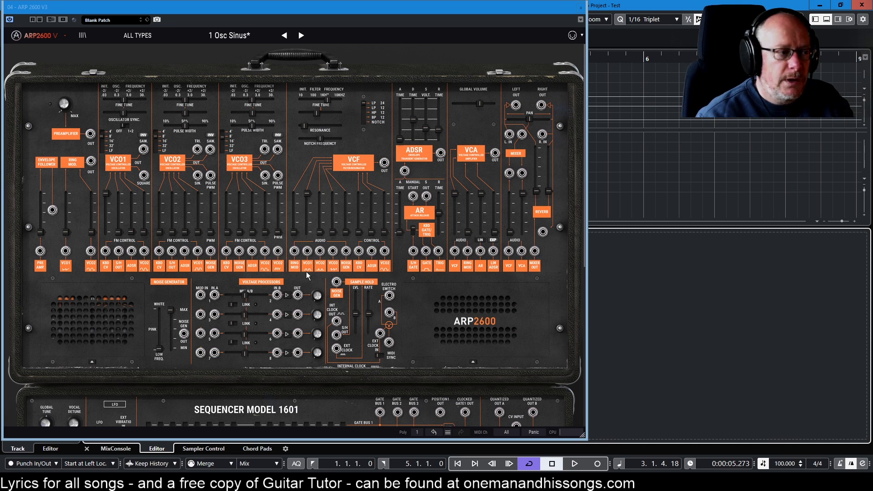
# Step: Patch VCO1's saw output to the VCF's VCO1 audio input with a cable
pyautogui.moveTo(307, 194)
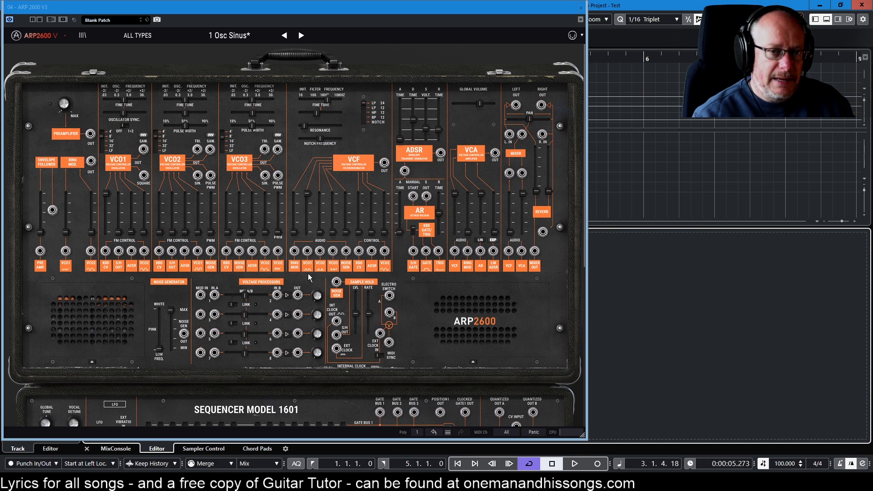
pyautogui.moveTo(174, 122)
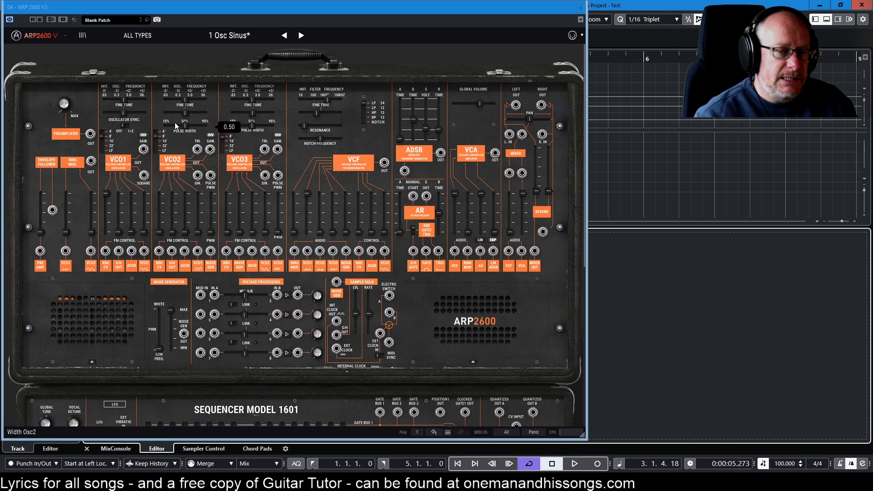
pyautogui.click(144, 152)
pyautogui.moveTo(152, 146); pyautogui.dragTo(307, 251)
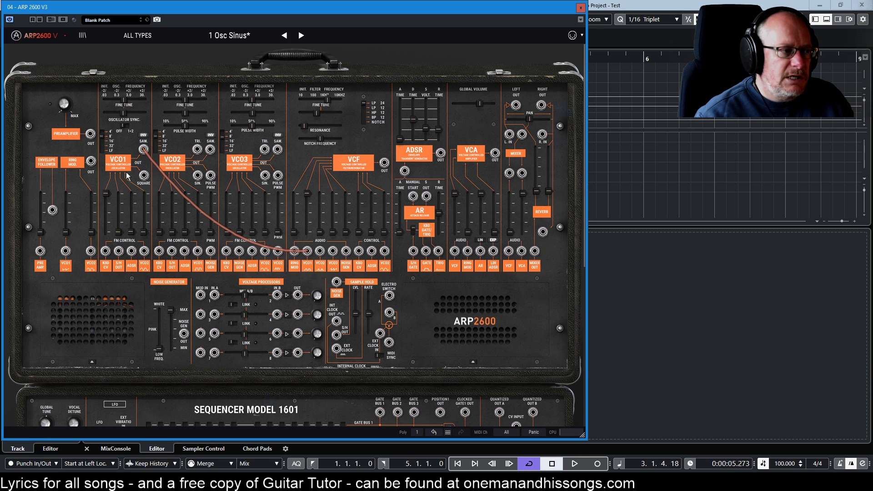
pyautogui.click(307, 267)
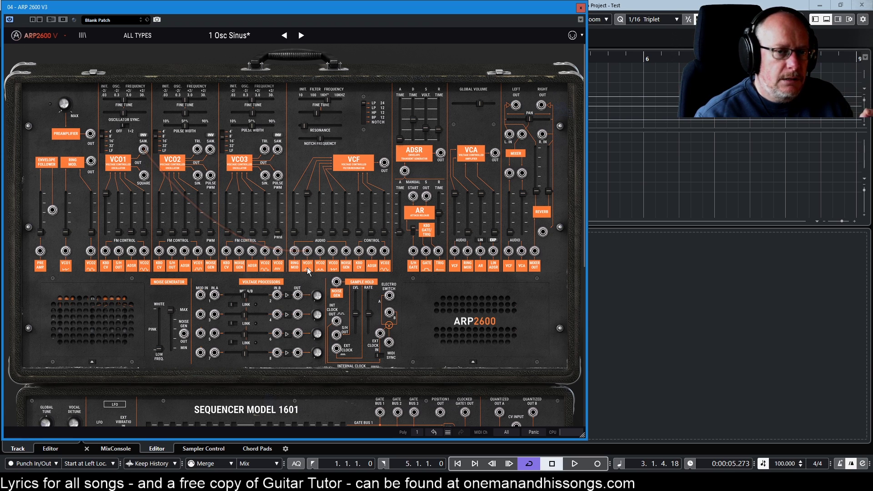
pyautogui.click(306, 267)
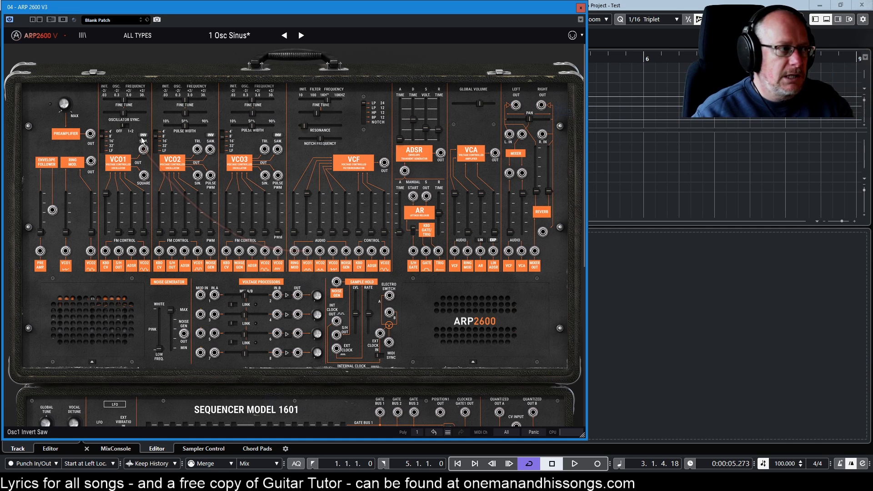
pyautogui.moveTo(143, 149); pyautogui.dragTo(294, 251)
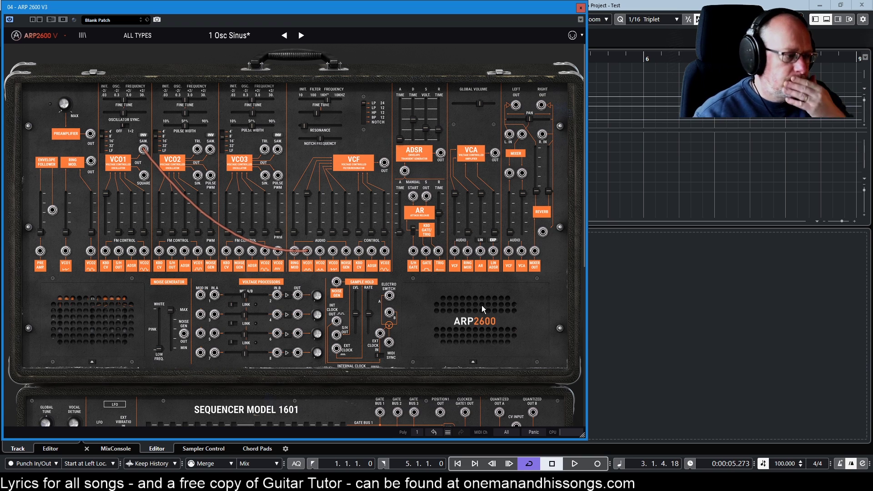
# Step: Try out VCO1's octave range, fine tune and coarse tune controls, resetting the fine tune to its default
pyautogui.click(110, 132)
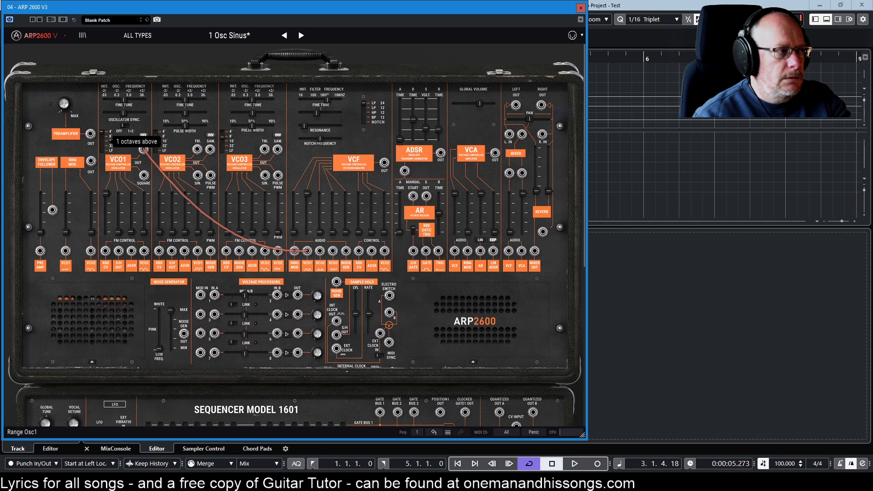
pyautogui.moveTo(109, 131); pyautogui.dragTo(110, 150)
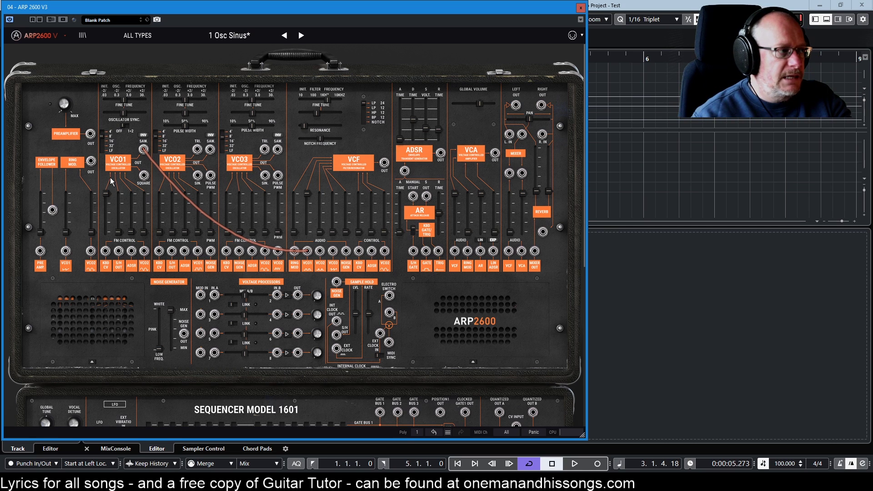
pyautogui.moveTo(122, 113)
pyautogui.mouseDown()
pyautogui.moveTo(140, 113)
pyautogui.moveTo(133, 113)
pyautogui.mouseUp()
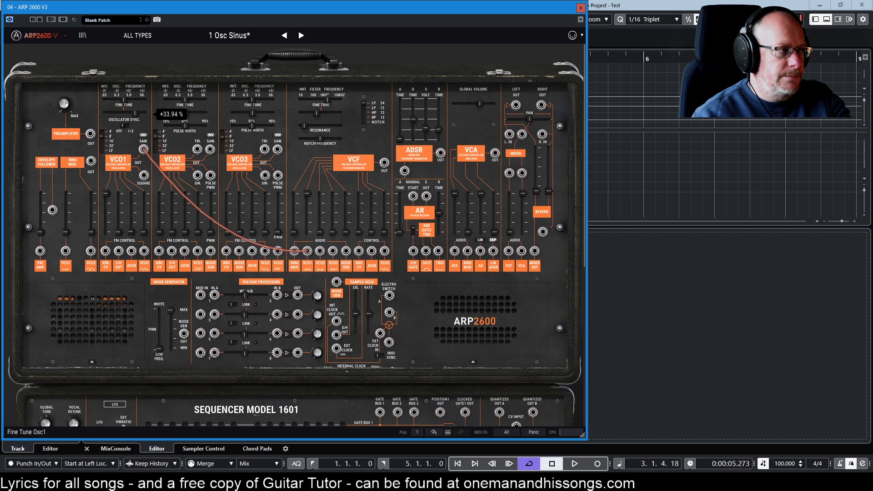
pyautogui.doubleClick(116, 110)
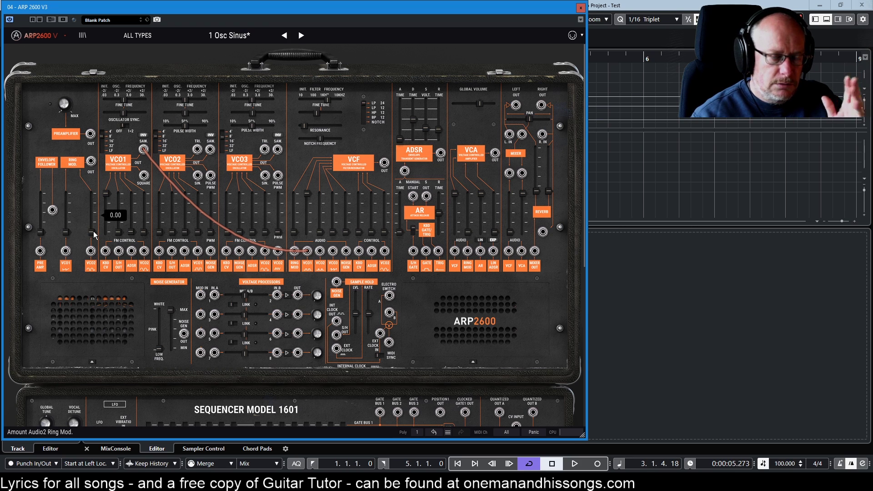
pyautogui.moveTo(122, 113)
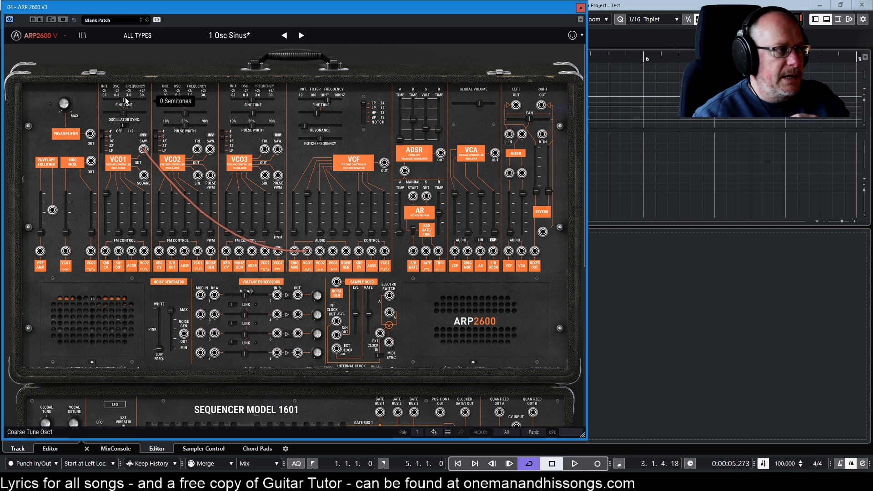
pyautogui.moveTo(126, 101)
pyautogui.mouseDown()
pyautogui.moveTo(136, 101)
pyautogui.moveTo(125, 101)
pyautogui.mouseUp()
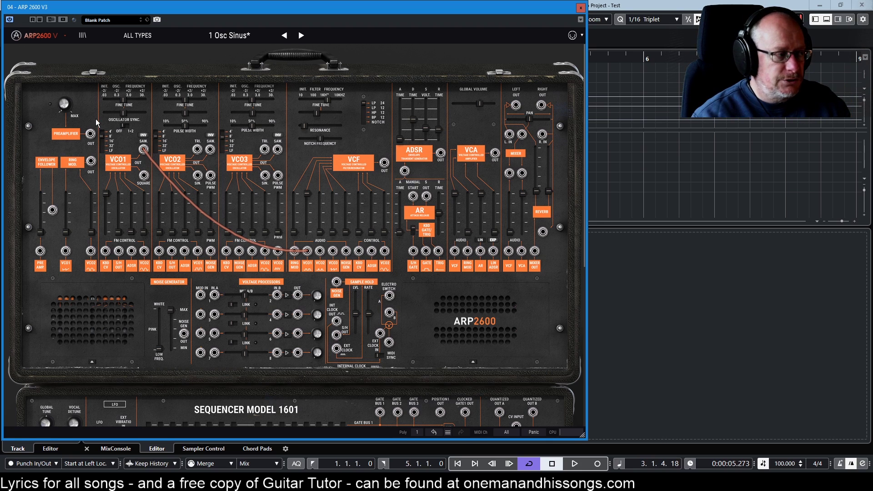
# Step: Unplug and repatch the cable between VCO1's saw output and the VCF, finishing by removing the saw output's connections
pyautogui.click(144, 175)
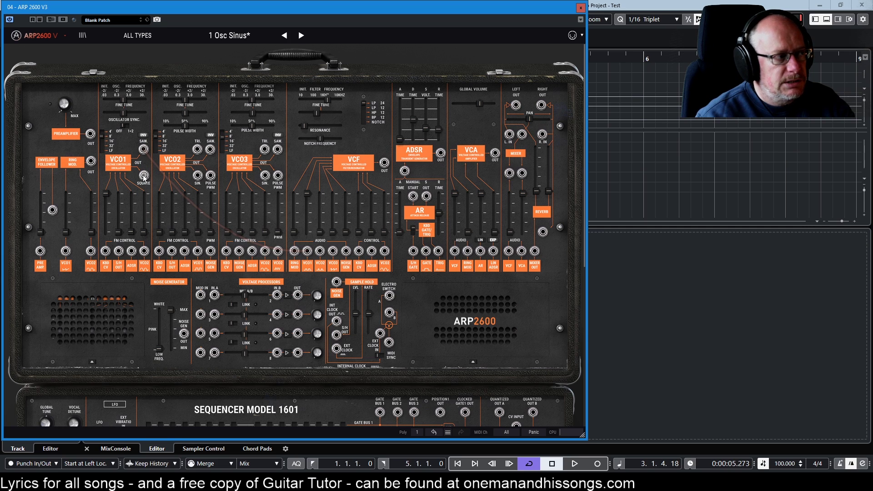
pyautogui.moveTo(143, 163); pyautogui.dragTo(144, 143)
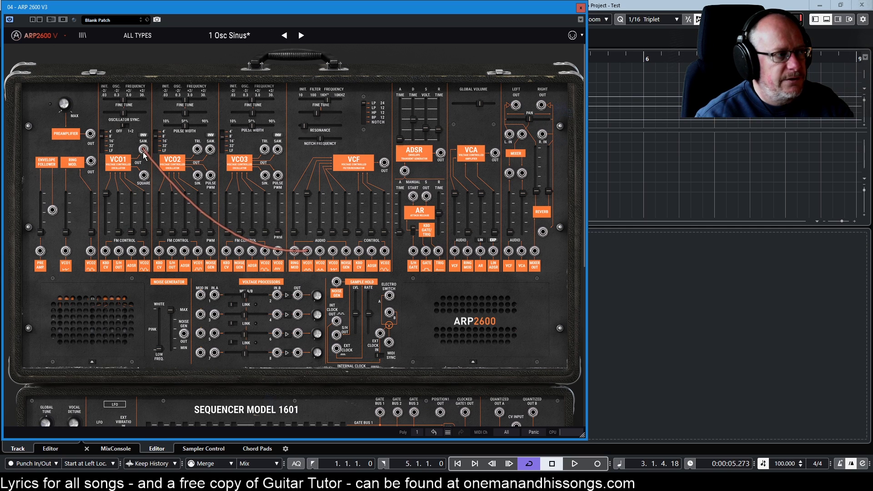
pyautogui.moveTo(305, 251); pyautogui.dragTo(323, 220)
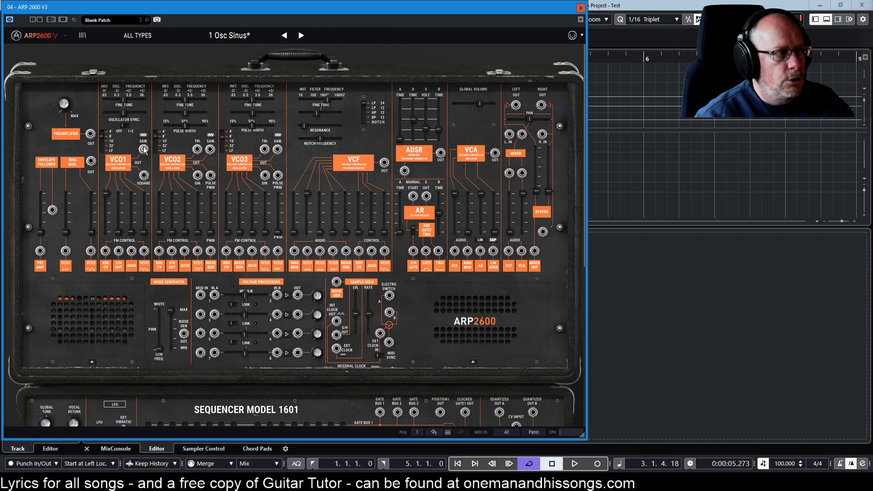
pyautogui.moveTo(144, 149); pyautogui.dragTo(294, 251)
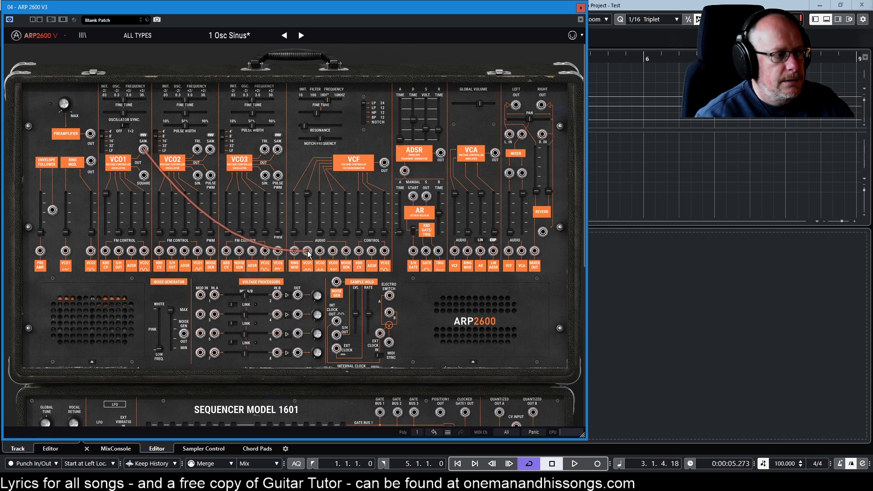
pyautogui.rightClick(144, 149)
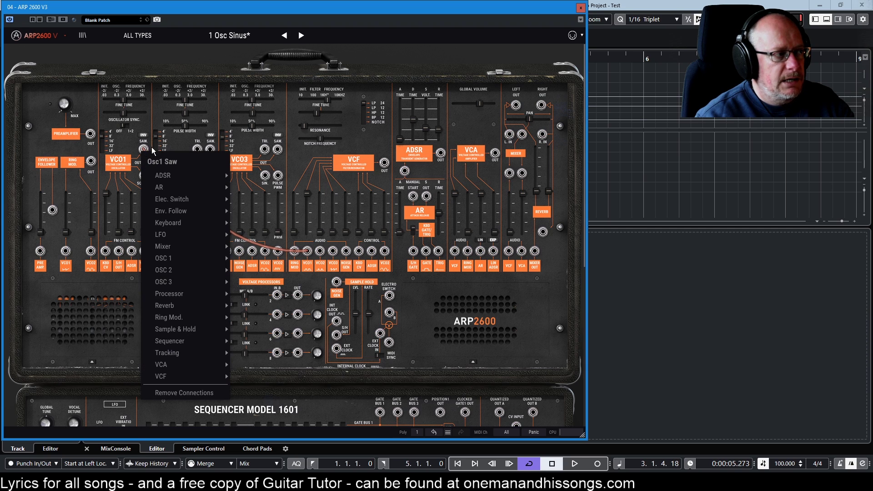
pyautogui.click(178, 389)
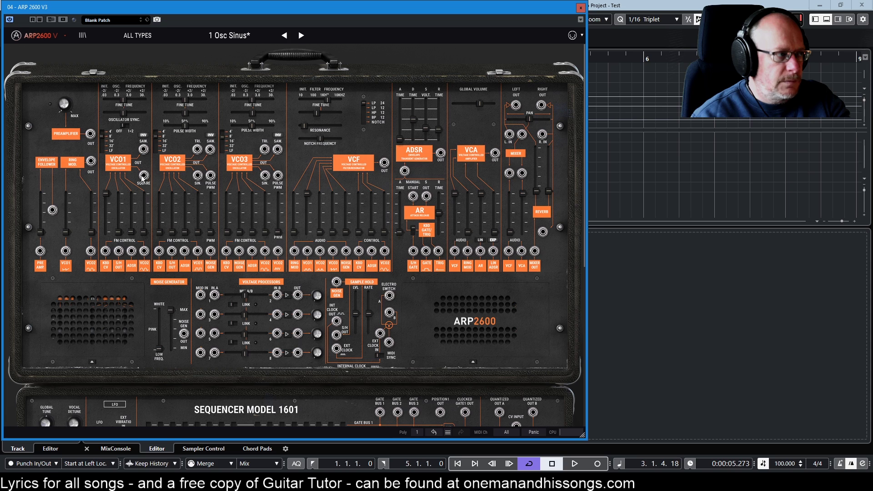
# Step: Patch VCO1's square output to the VCF's VCO1 audio input and unplug the cable again
pyautogui.moveTo(145, 175); pyautogui.dragTo(306, 255)
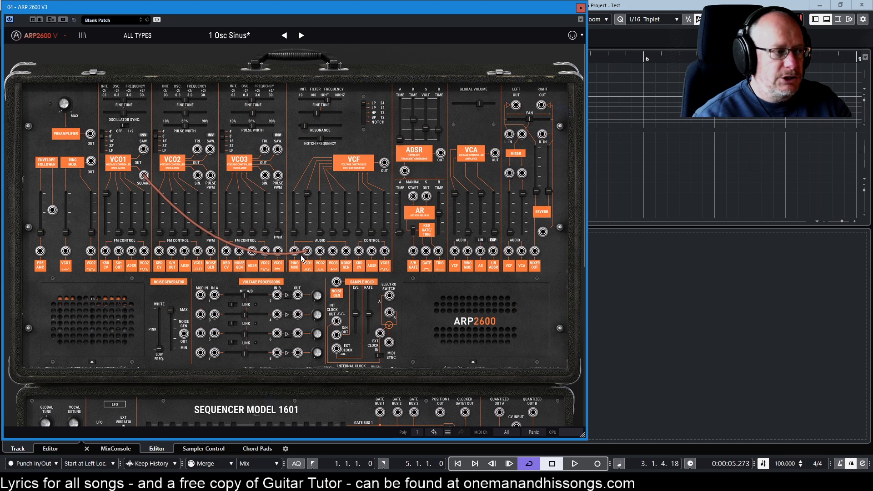
pyautogui.moveTo(309, 253); pyautogui.dragTo(285, 263)
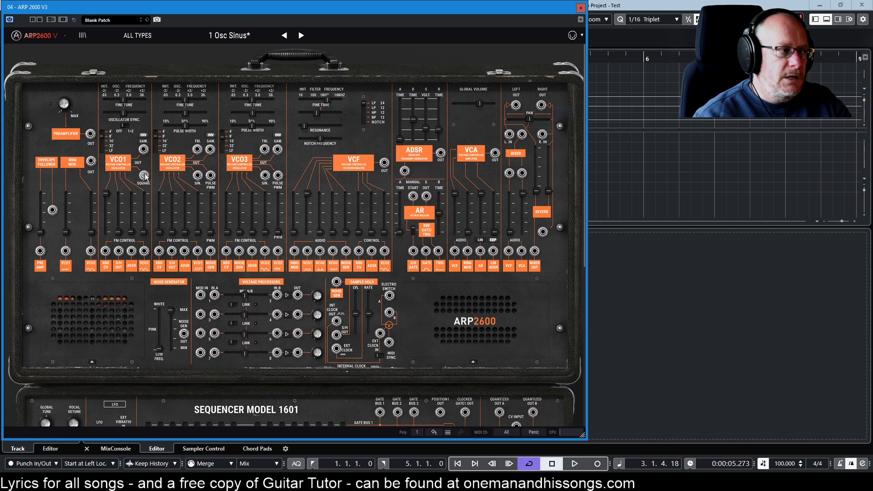
pyautogui.moveTo(143, 176); pyautogui.dragTo(472, 163)
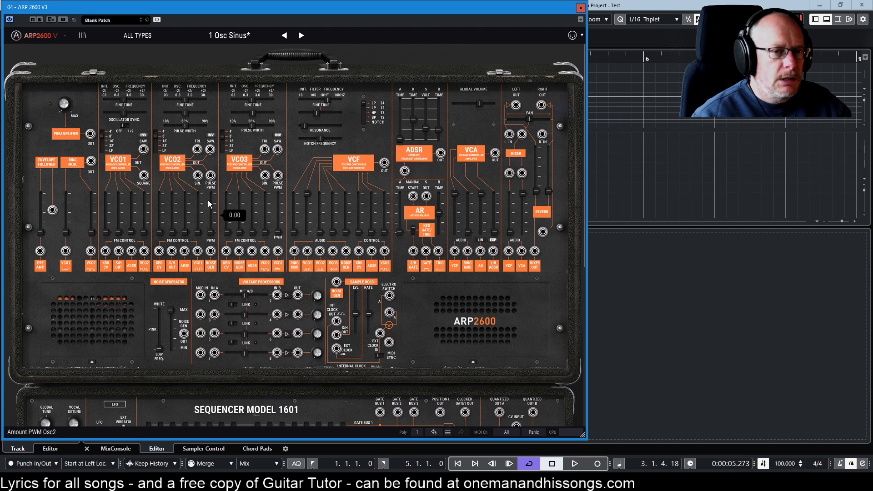
# Step: Bring up the SPAN spectrum analyzer and reposition its window beside the synth, with VCO1's keyboard CV amount at 0.00
pyautogui.click(581, 8)
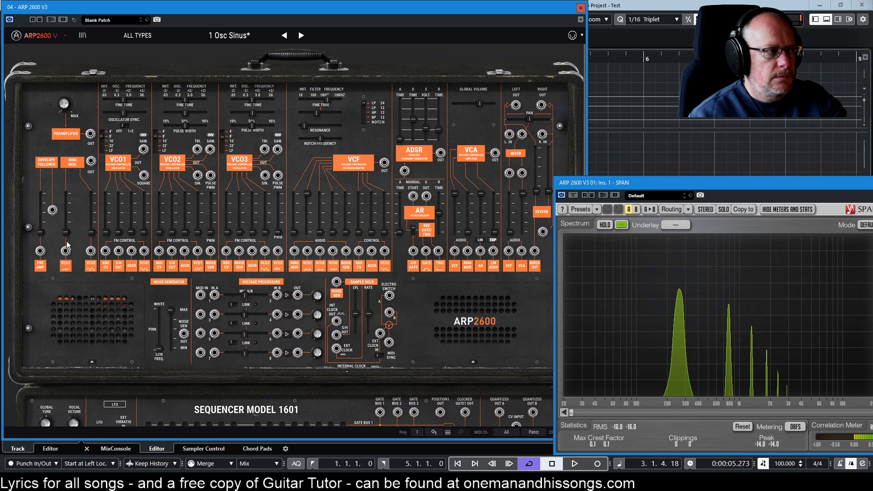
pyautogui.click(107, 235)
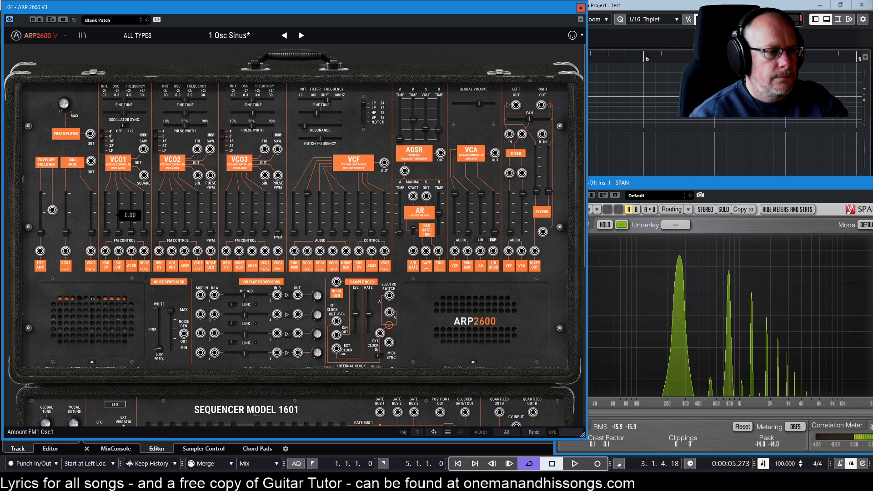
pyautogui.moveTo(681, 262)
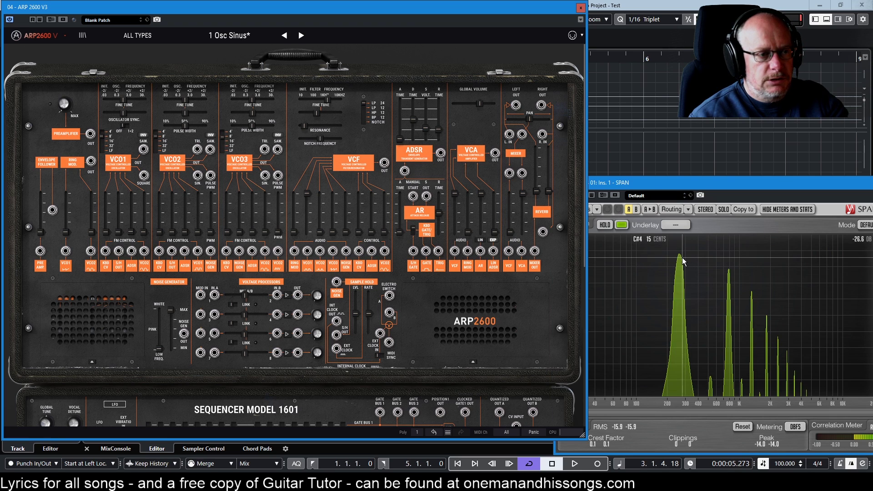
pyautogui.click(676, 184)
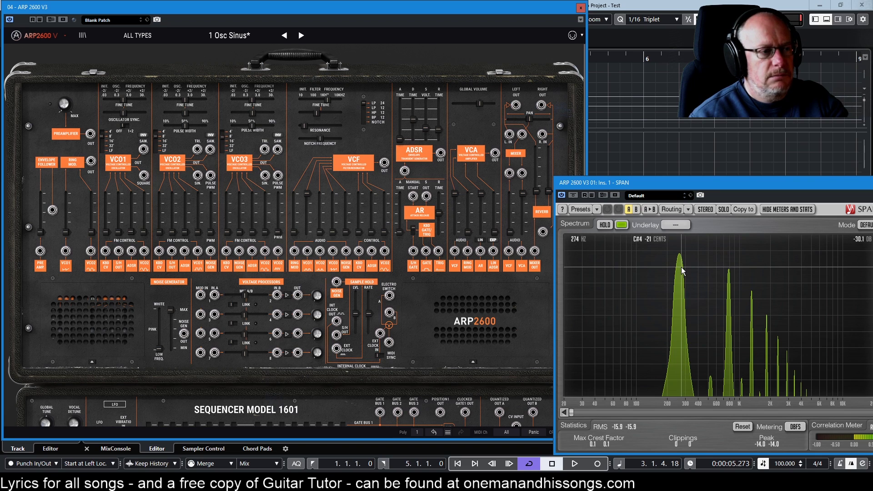
pyautogui.moveTo(667, 181); pyautogui.dragTo(692, 179)
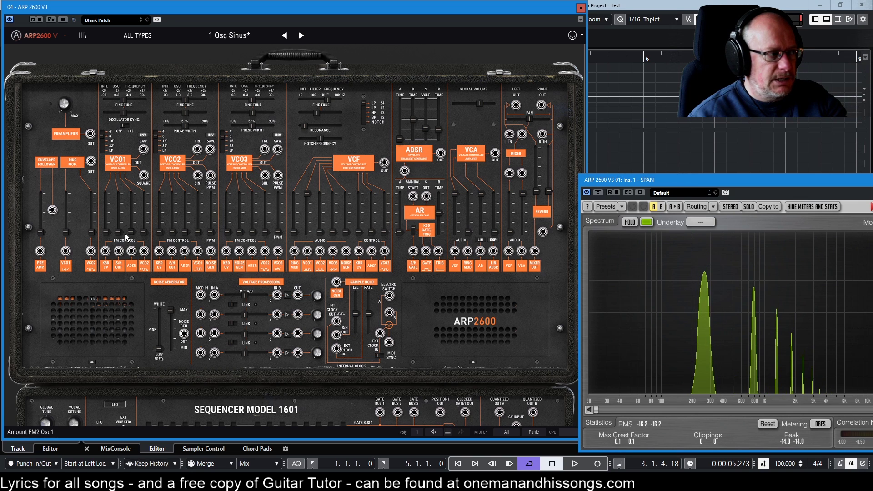
# Step: Raise VCO1's keyboard CV amount from 0.00 to full while examining the played pitch in the SPAN spectrum
pyautogui.click(109, 235)
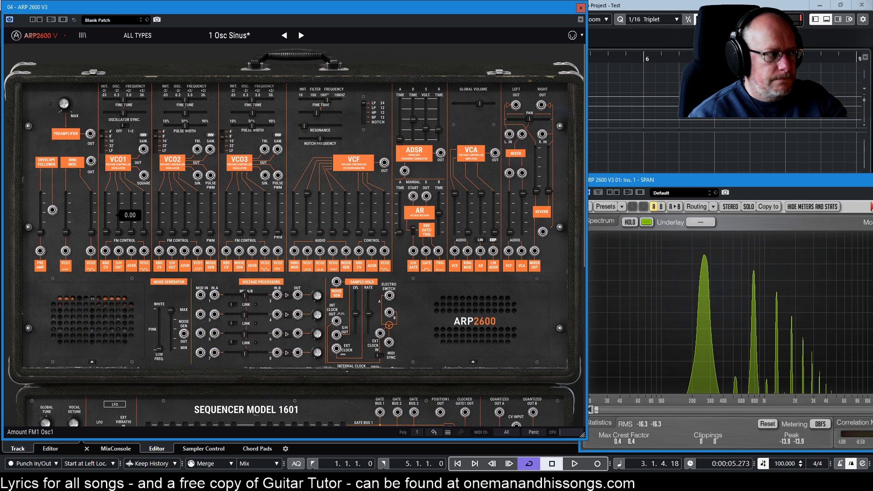
pyautogui.moveTo(109, 235); pyautogui.dragTo(108, 194)
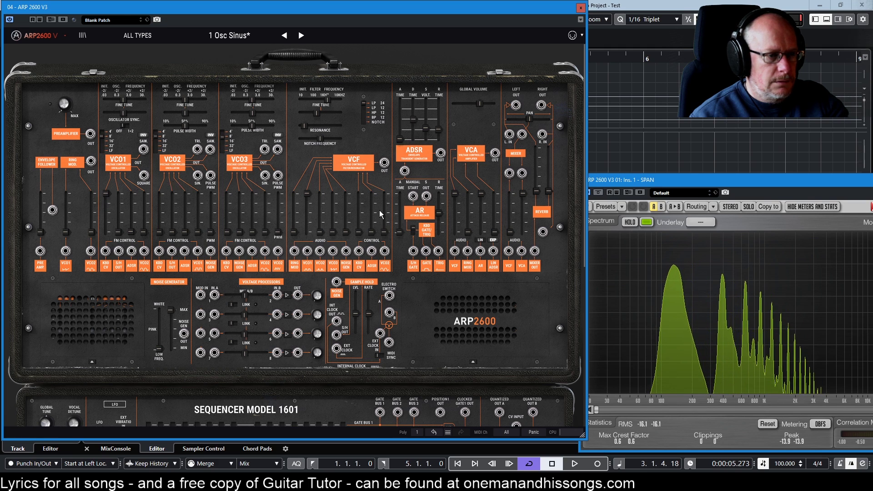
pyautogui.moveTo(675, 290)
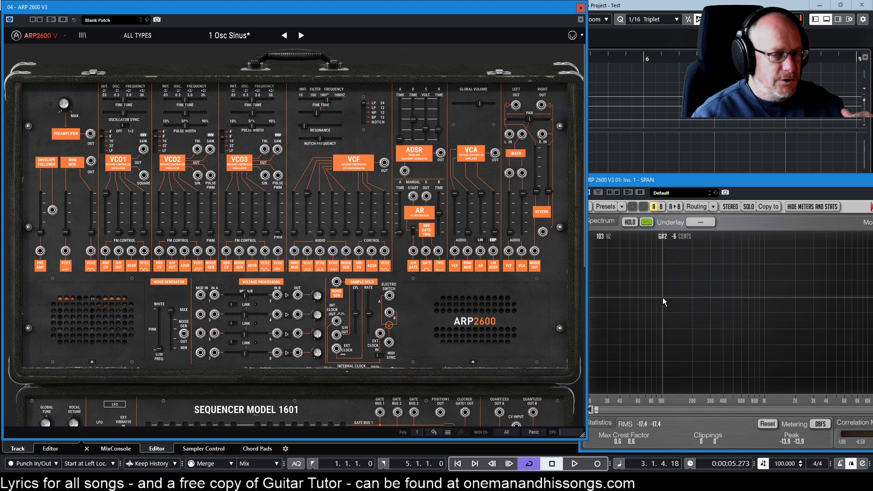
pyautogui.moveTo(106, 194); pyautogui.dragTo(105, 193)
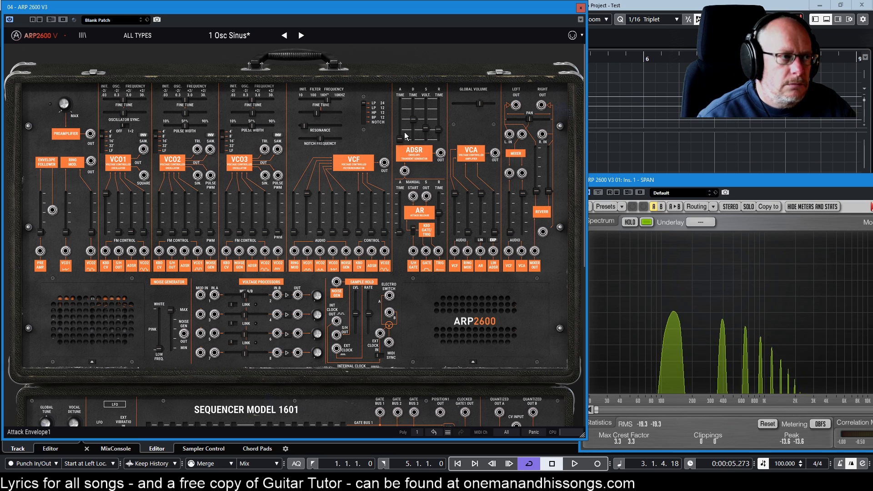
# Step: Adjust the ADSR envelope by lengthening its decay and release times and setting the sustain level to 0.35
pyautogui.moveTo(417, 114)
pyautogui.moveTo(398, 141)
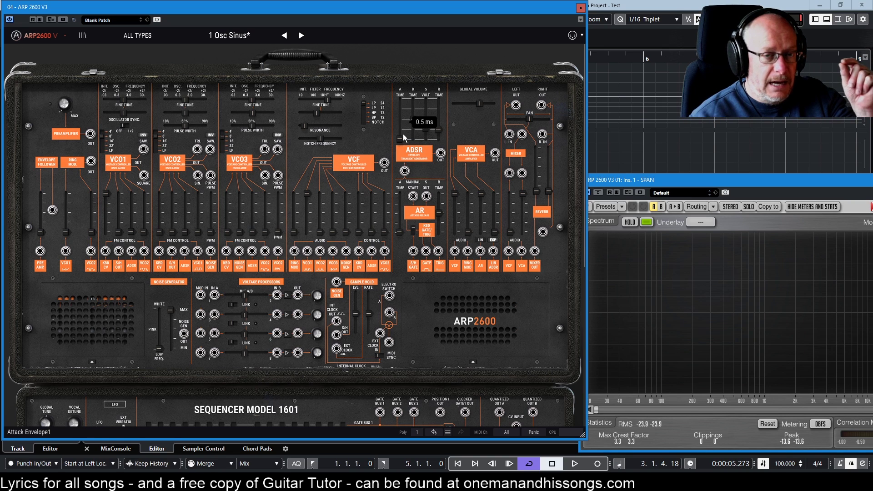
pyautogui.moveTo(413, 119); pyautogui.dragTo(413, 117)
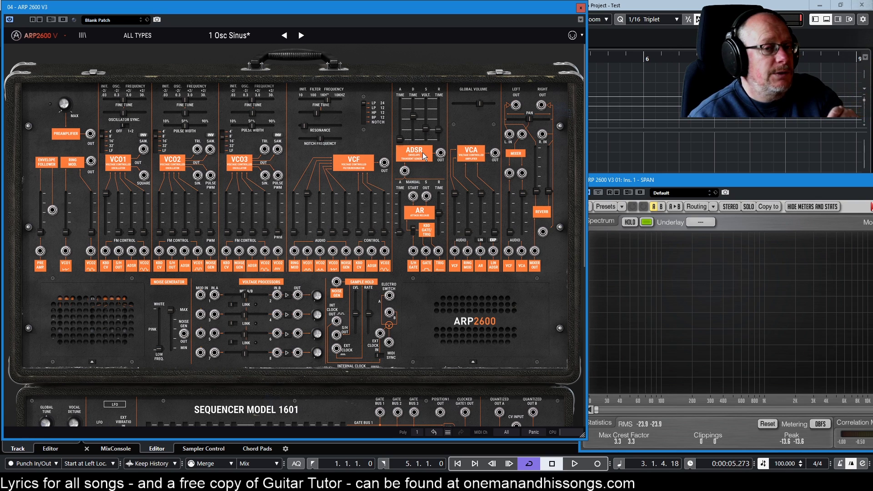
pyautogui.moveTo(426, 129); pyautogui.dragTo(425, 132)
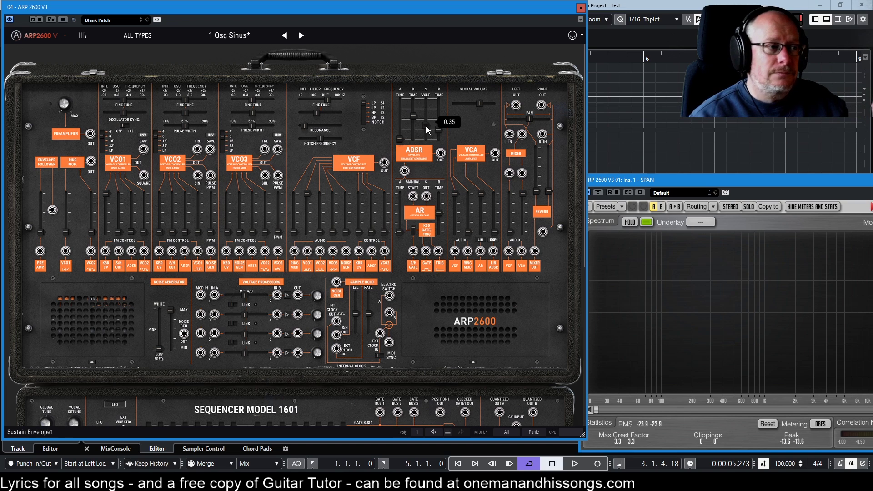
pyautogui.moveTo(438, 130); pyautogui.dragTo(439, 123)
pyautogui.moveTo(438, 120); pyautogui.dragTo(438, 115)
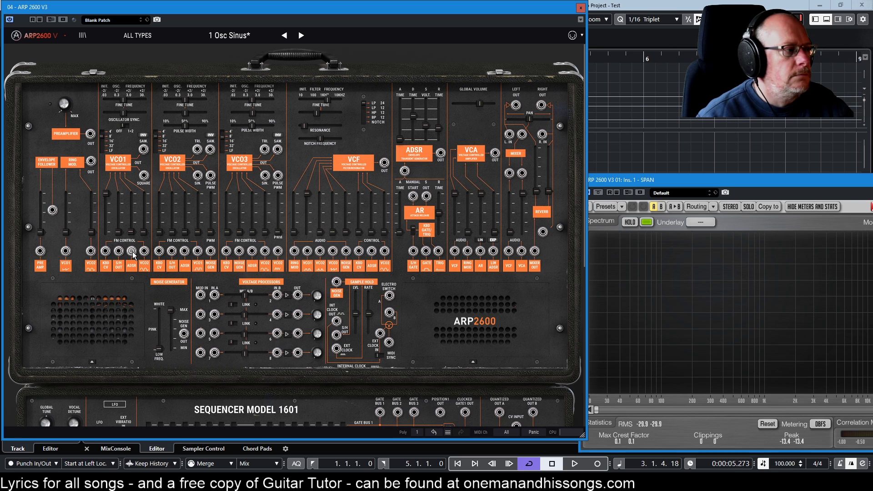
# Step: Raise the ADSR amount in VCO1's FM control section to nearly full
pyautogui.moveTo(132, 233); pyautogui.dragTo(132, 196)
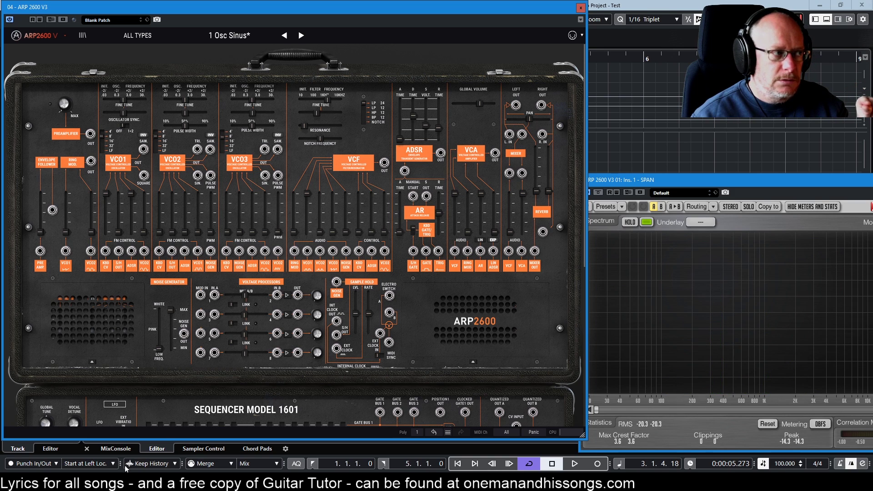
# Step: Lengthen the ADSR envelope's release time to 544.0 ms
pyautogui.moveTo(116, 242)
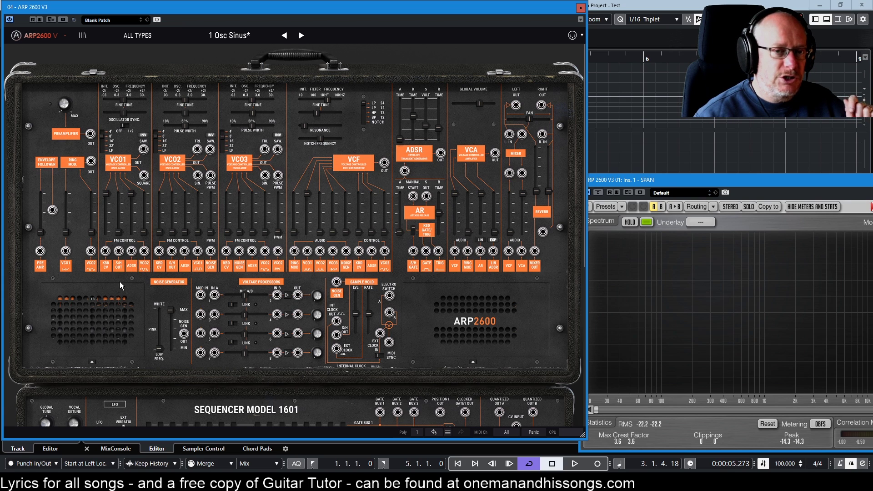
pyautogui.moveTo(113, 212)
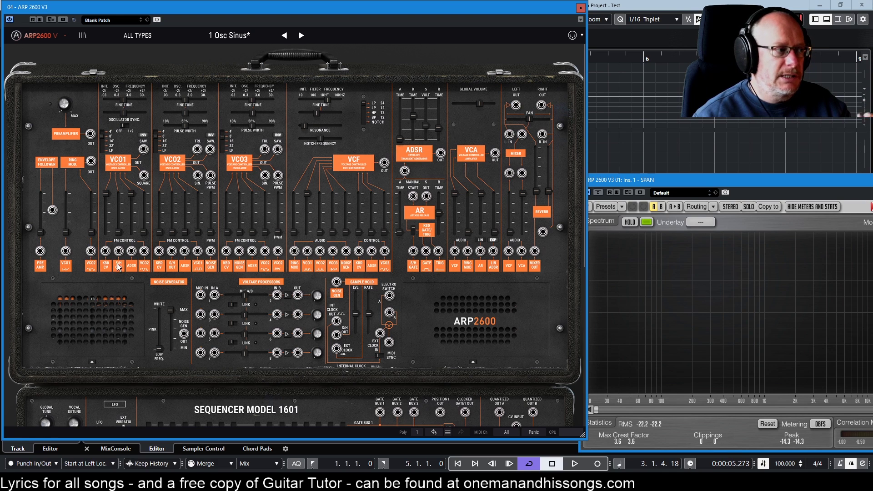
pyautogui.moveTo(416, 116)
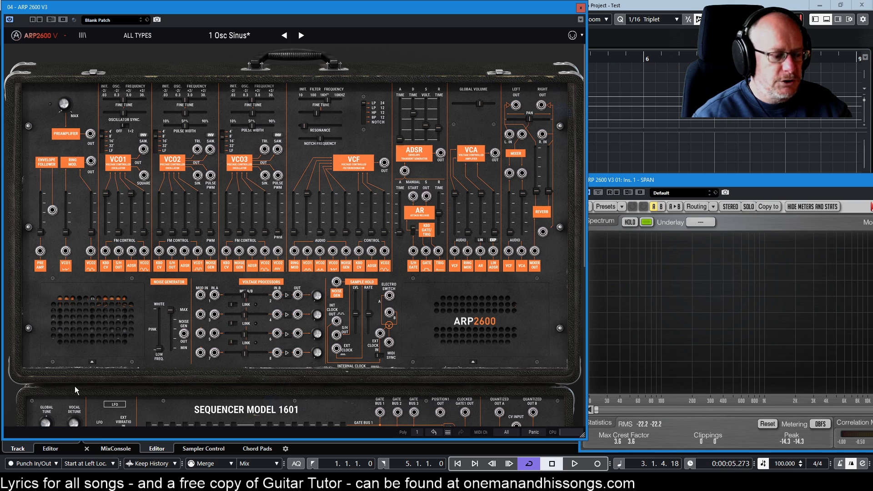
pyautogui.moveTo(111, 358)
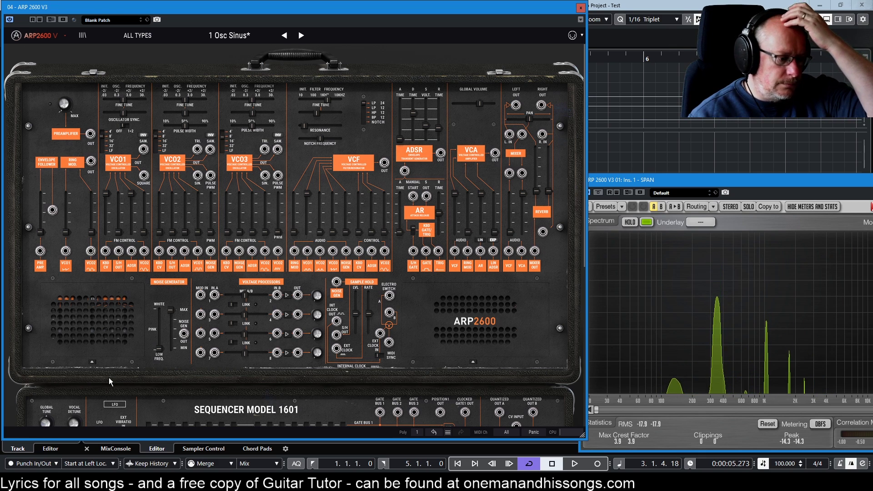
pyautogui.moveTo(435, 124); pyautogui.dragTo(438, 115)
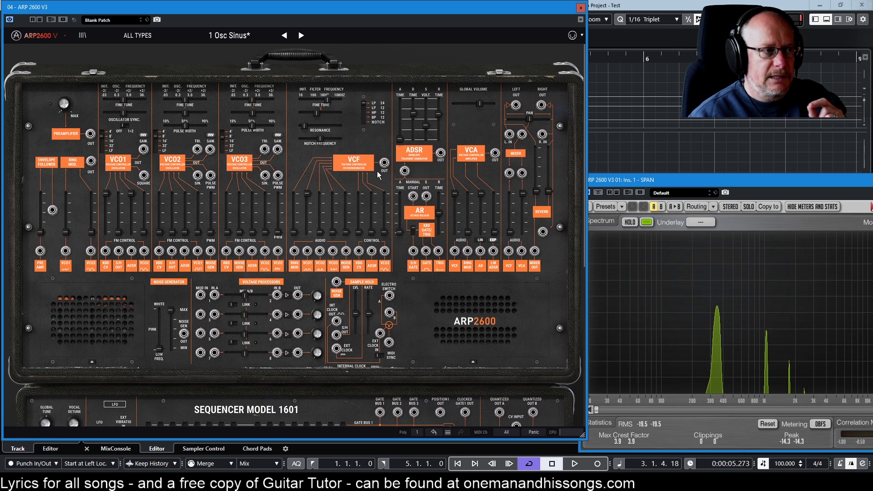
pyautogui.moveTo(437, 116)
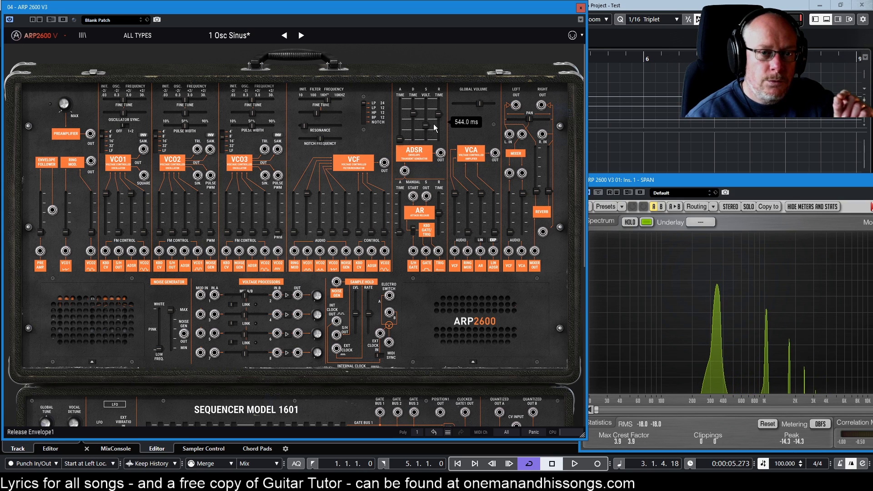
# Step: Lengthen the AR envelope's release time slightly and shorten the ADSR envelope's release time
pyautogui.moveTo(438, 213)
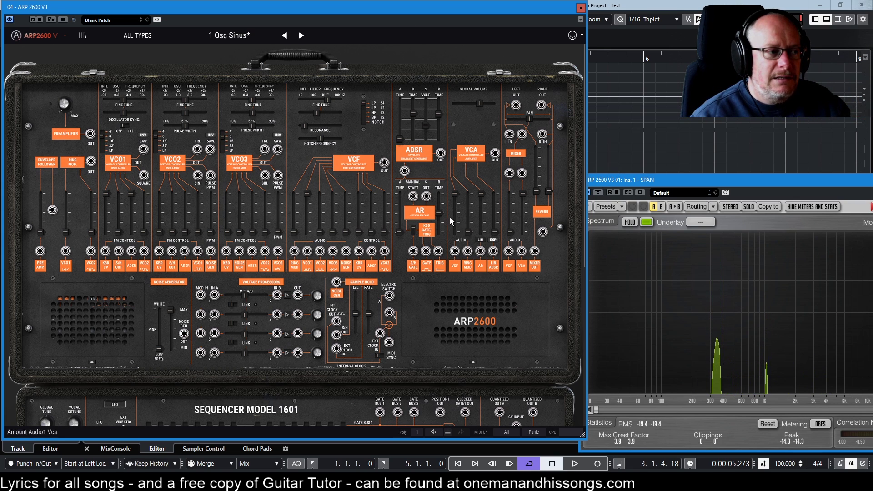
pyautogui.moveTo(438, 214); pyautogui.dragTo(439, 208)
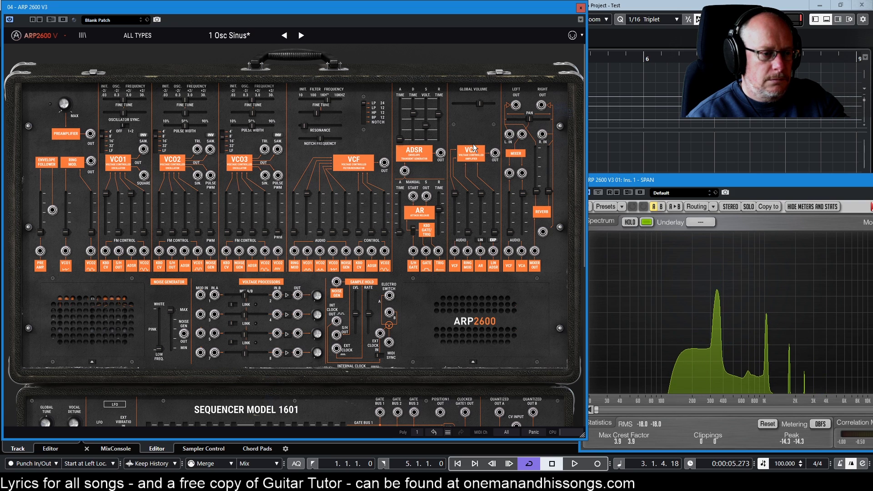
pyautogui.moveTo(439, 214)
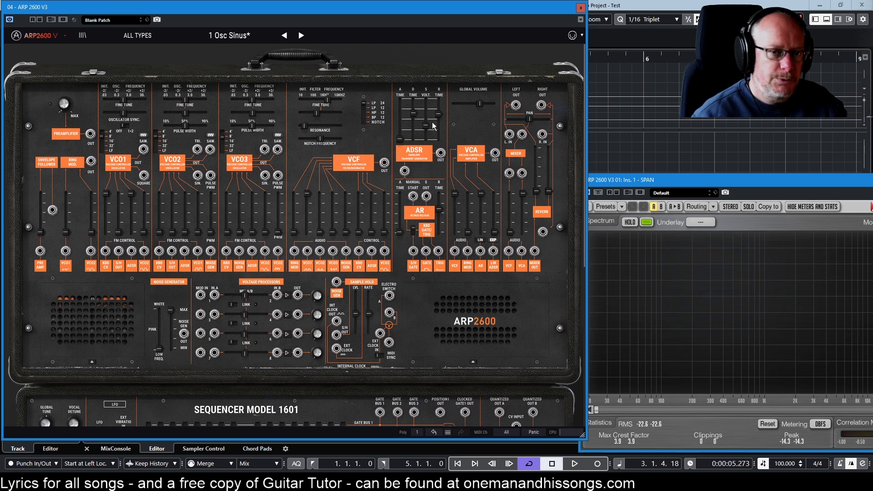
pyautogui.moveTo(283, 212)
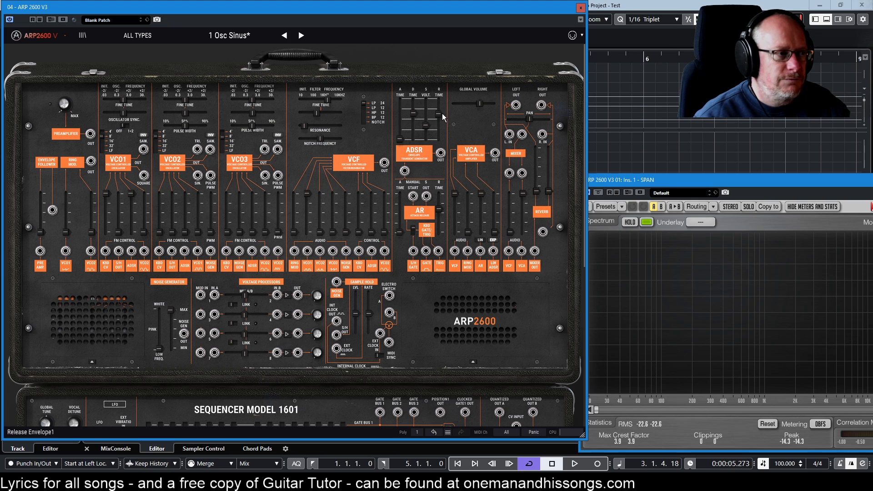
pyautogui.moveTo(440, 114); pyautogui.dragTo(440, 126)
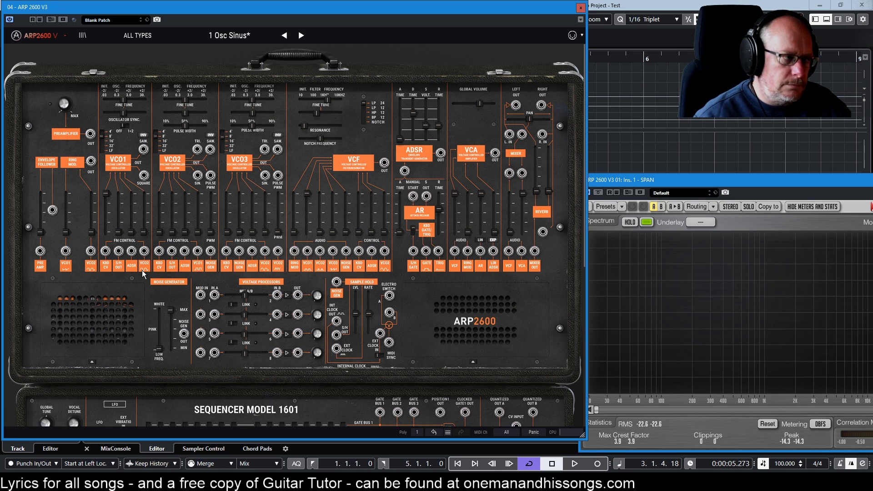
# Step: Raise the VCO2 modulation amount in VCO1's FM control section to nearly full and lower VCO2's initial oscillator frequency
pyautogui.moveTo(193, 204)
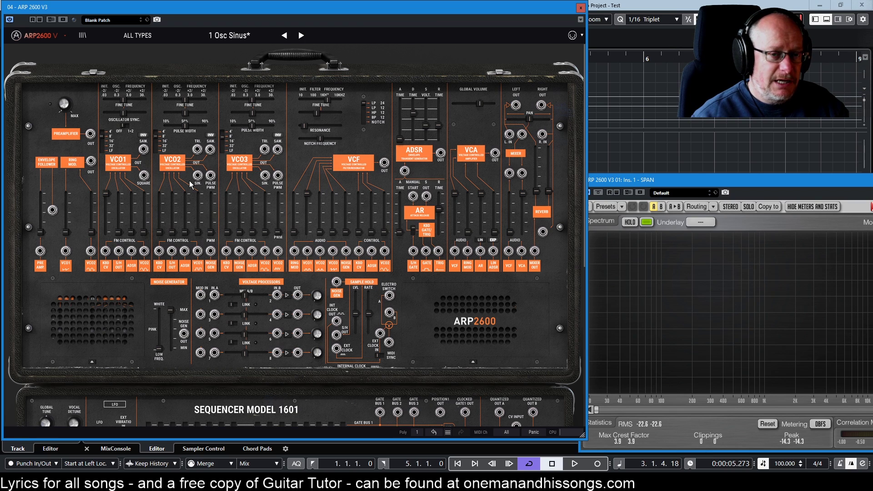
pyautogui.moveTo(144, 209)
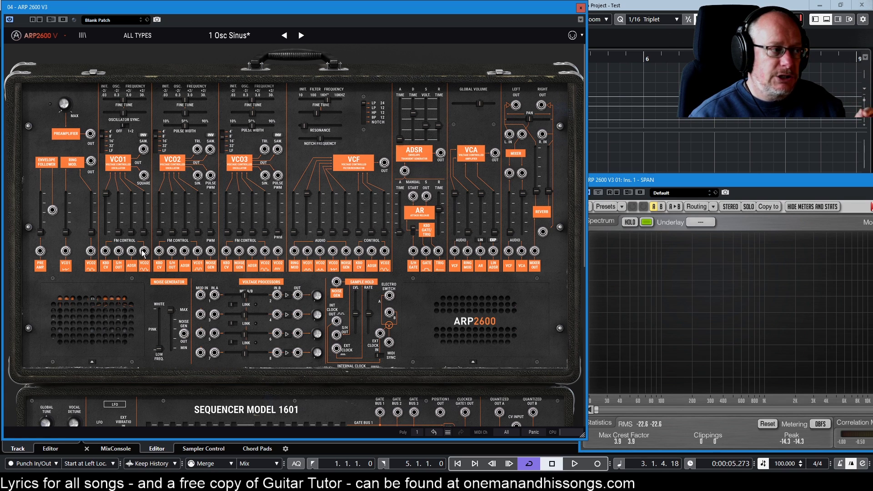
pyautogui.moveTo(145, 235)
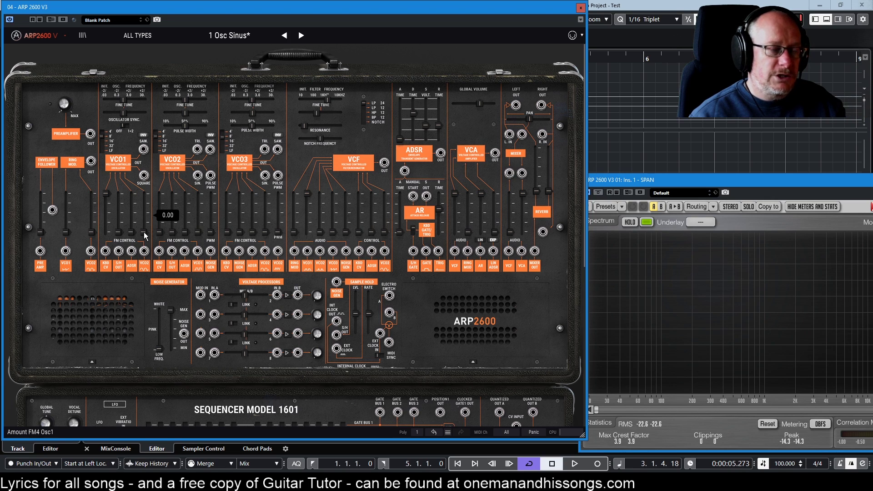
pyautogui.moveTo(146, 235); pyautogui.dragTo(142, 222)
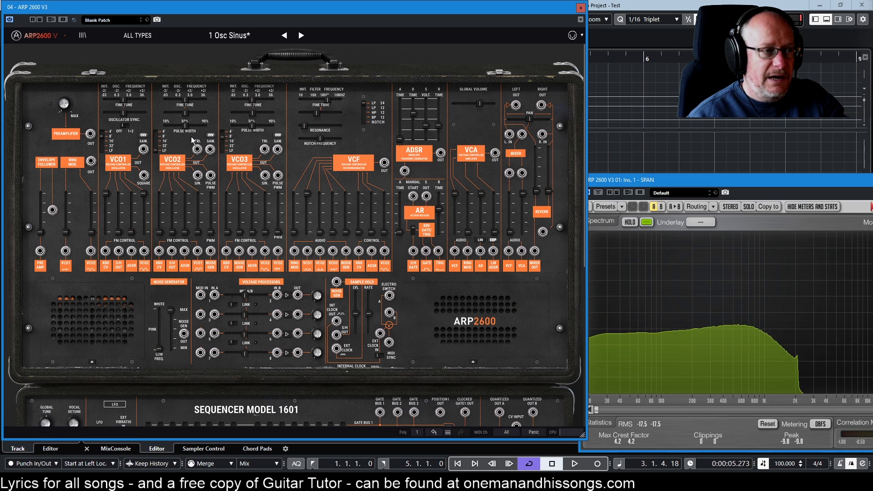
pyautogui.moveTo(184, 100)
pyautogui.moveTo(184, 100); pyautogui.dragTo(177, 96)
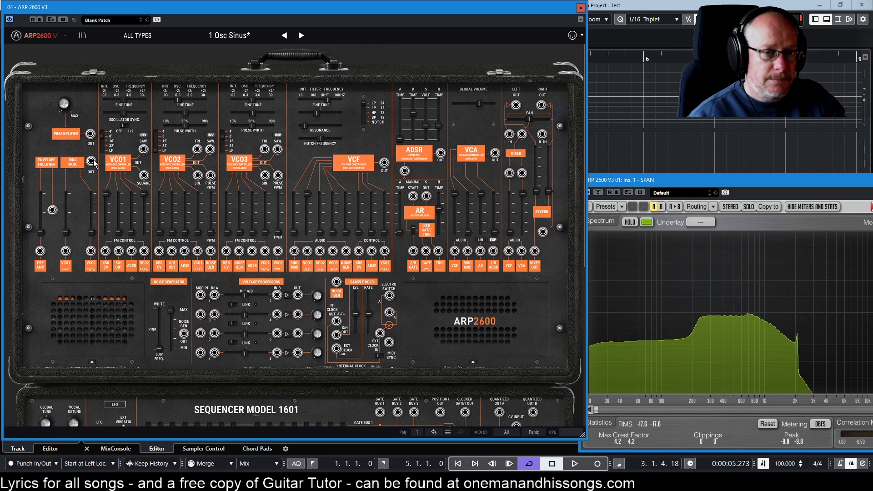
# Step: Reduce the VCO2 modulation amount in VCO1's FM control section to 0.03 and set VCO2's coarse tuning to 0.7591 Hz
pyautogui.moveTo(143, 202)
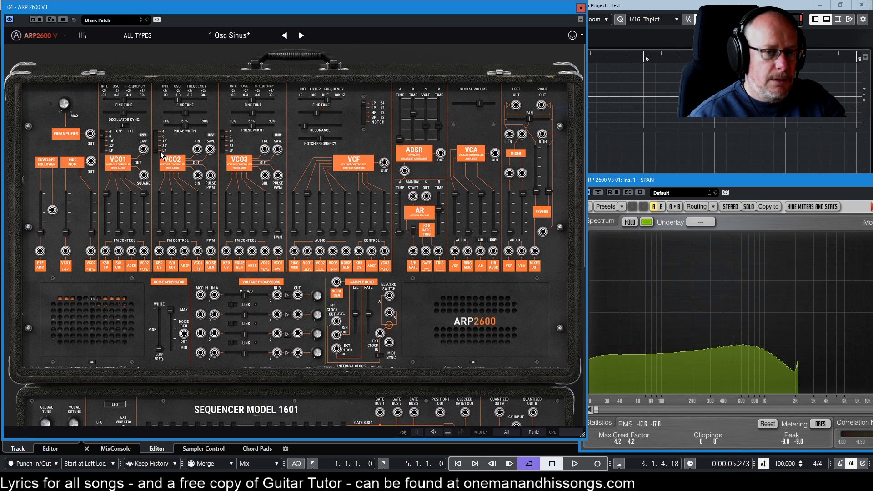
pyautogui.moveTo(144, 195); pyautogui.dragTo(144, 215)
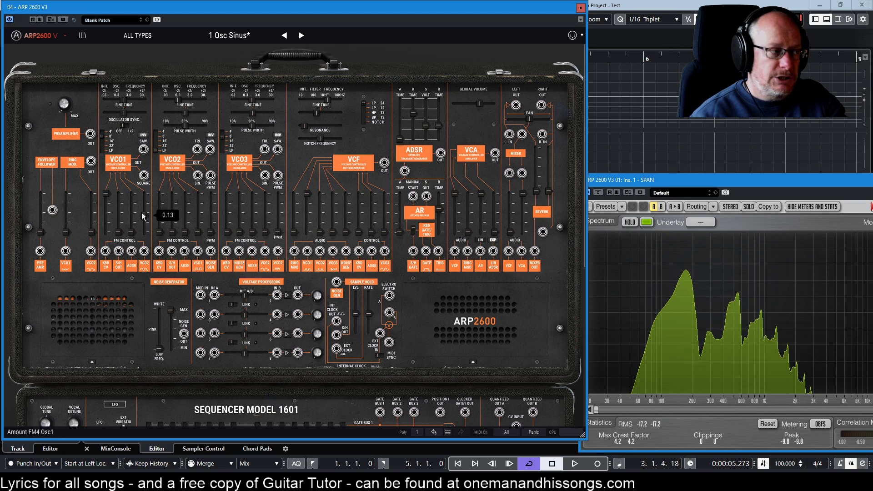
pyautogui.moveTo(144, 215); pyautogui.dragTo(144, 220)
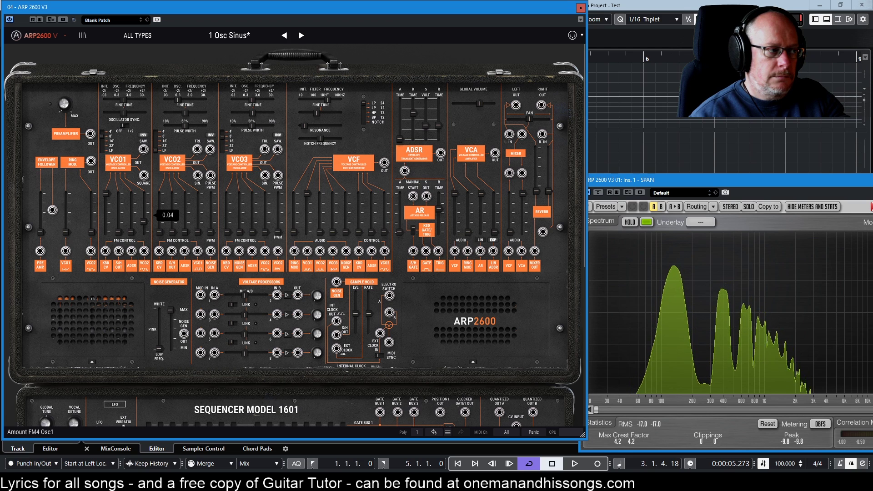
pyautogui.moveTo(143, 222); pyautogui.dragTo(144, 222)
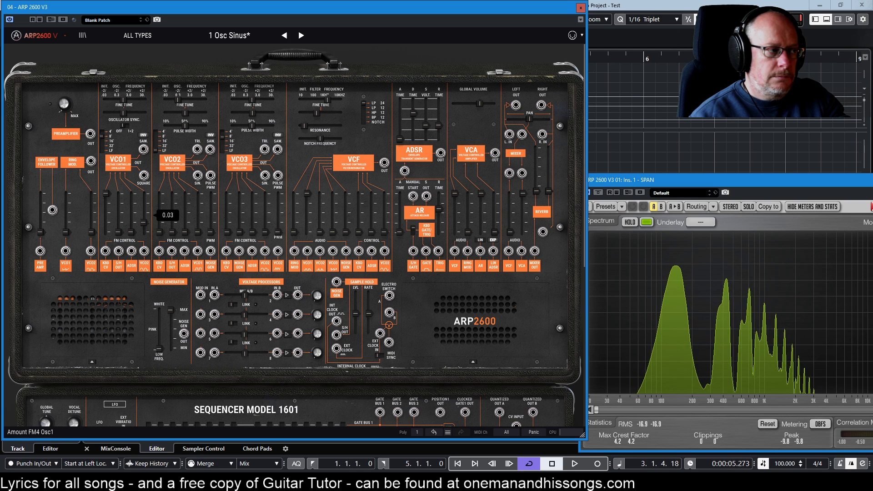
pyautogui.moveTo(179, 100); pyautogui.dragTo(181, 99)
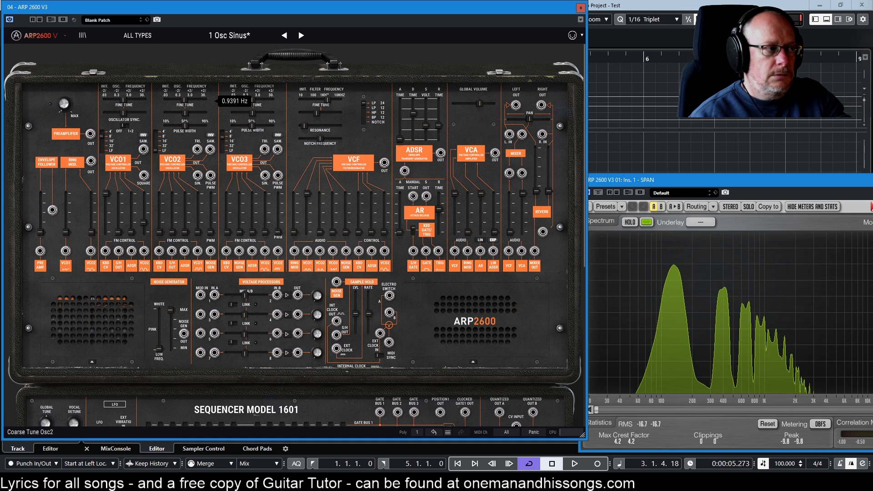
pyautogui.moveTo(181, 99); pyautogui.dragTo(186, 104)
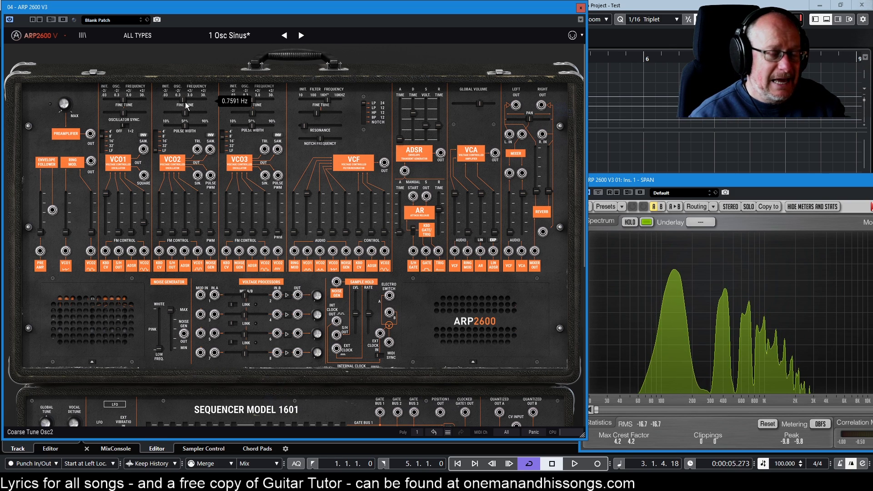